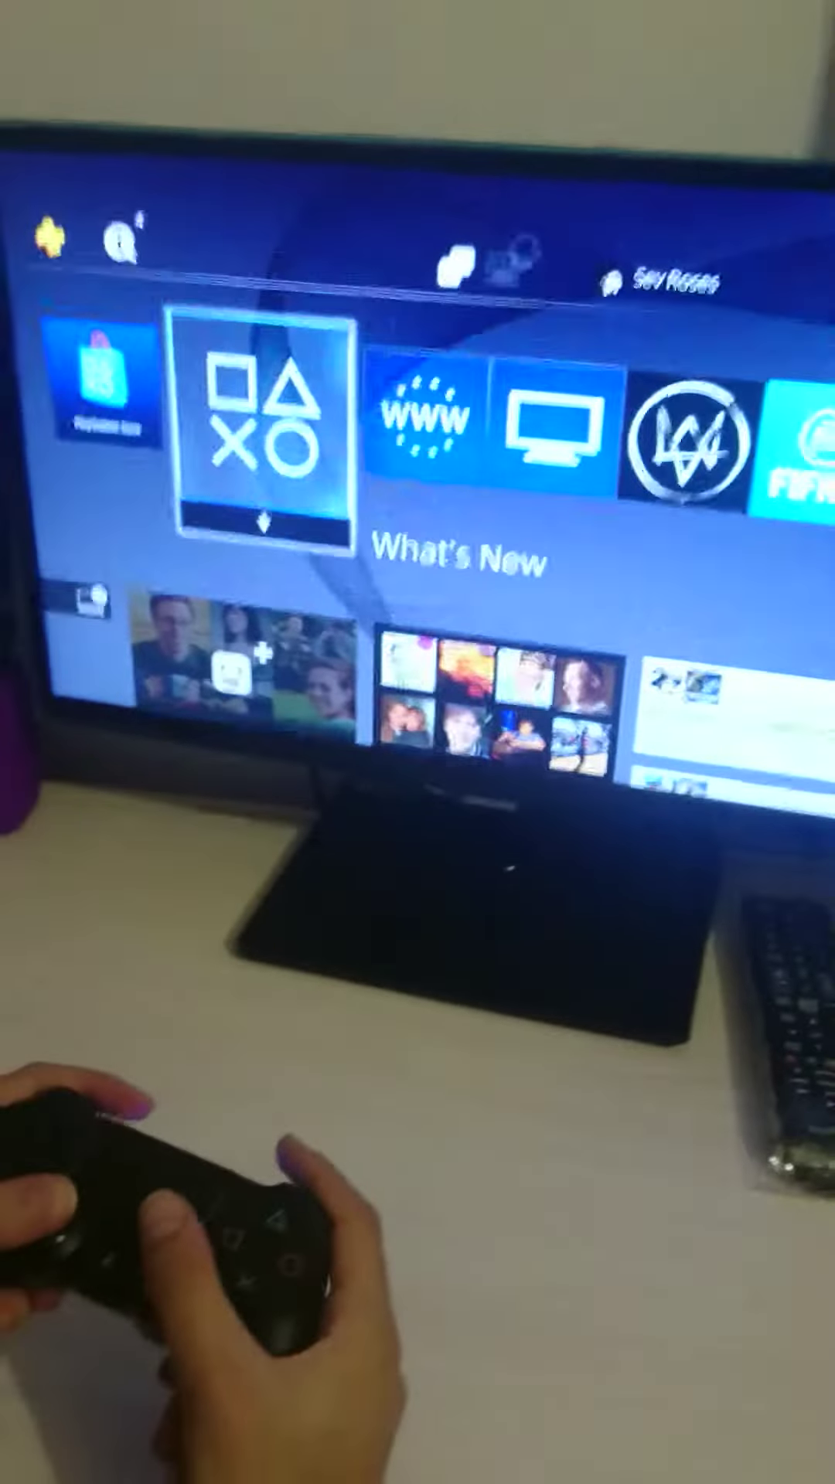
Step: Return to the Assassin's Creed Syndicate tile and open the update notifications screen
key(Right)
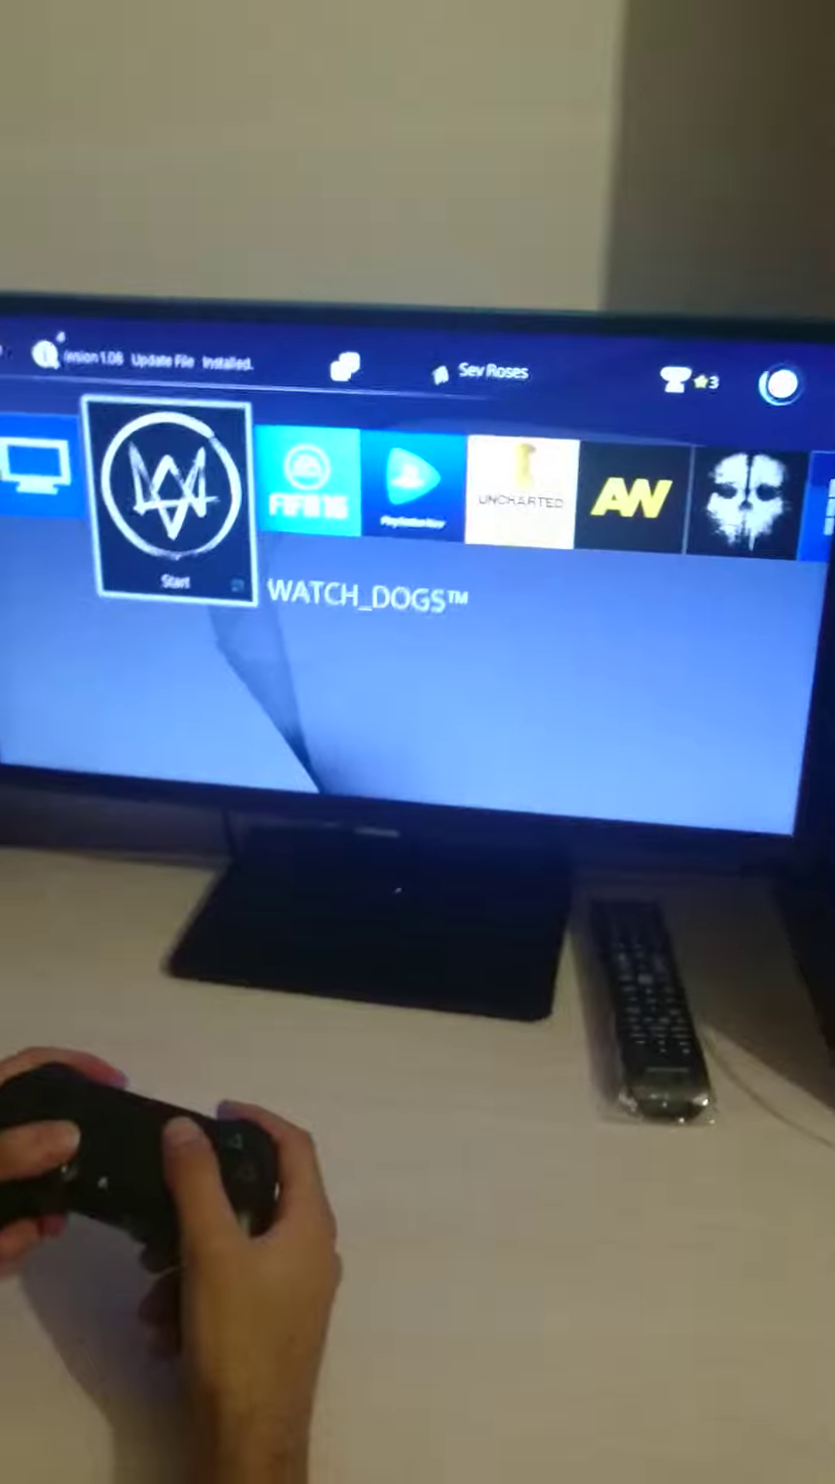
key(Left)
key(Left)
key(Left)
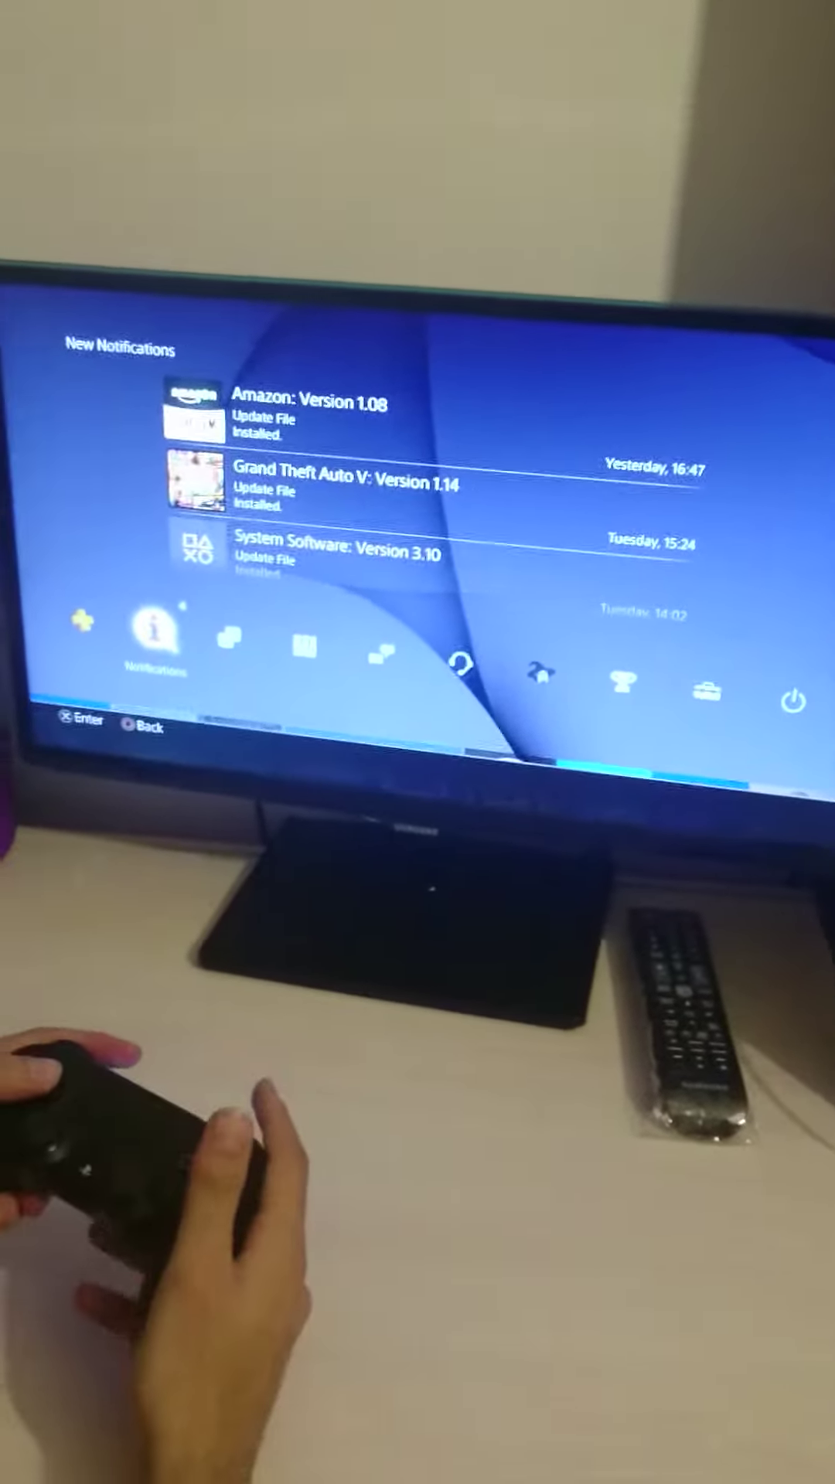
key(Return)
Step: Browse the Notifications, Game Alerts and Downloads categories in the sidebar
key(Left)
key(Down)
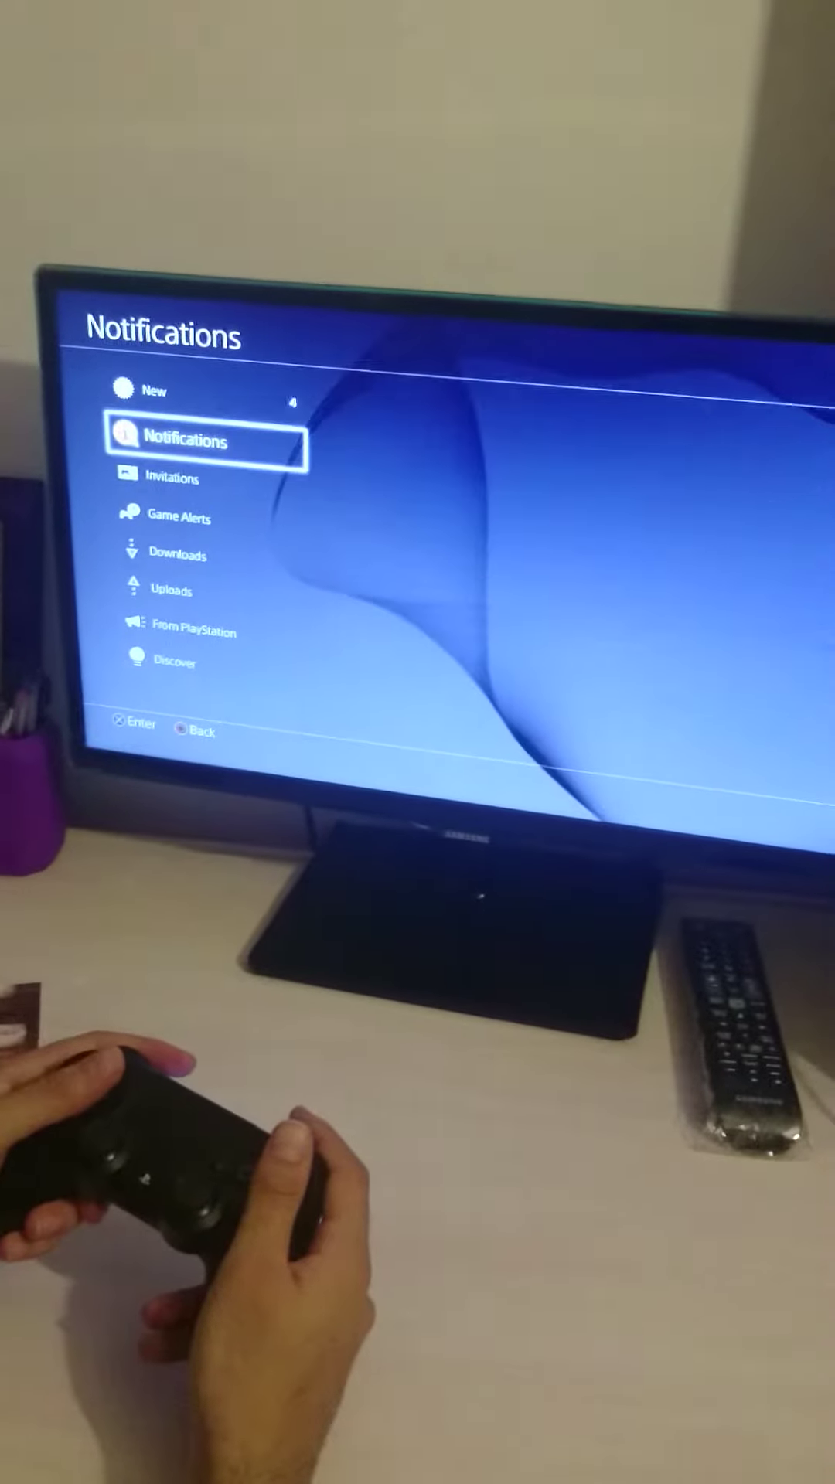
key(Right)
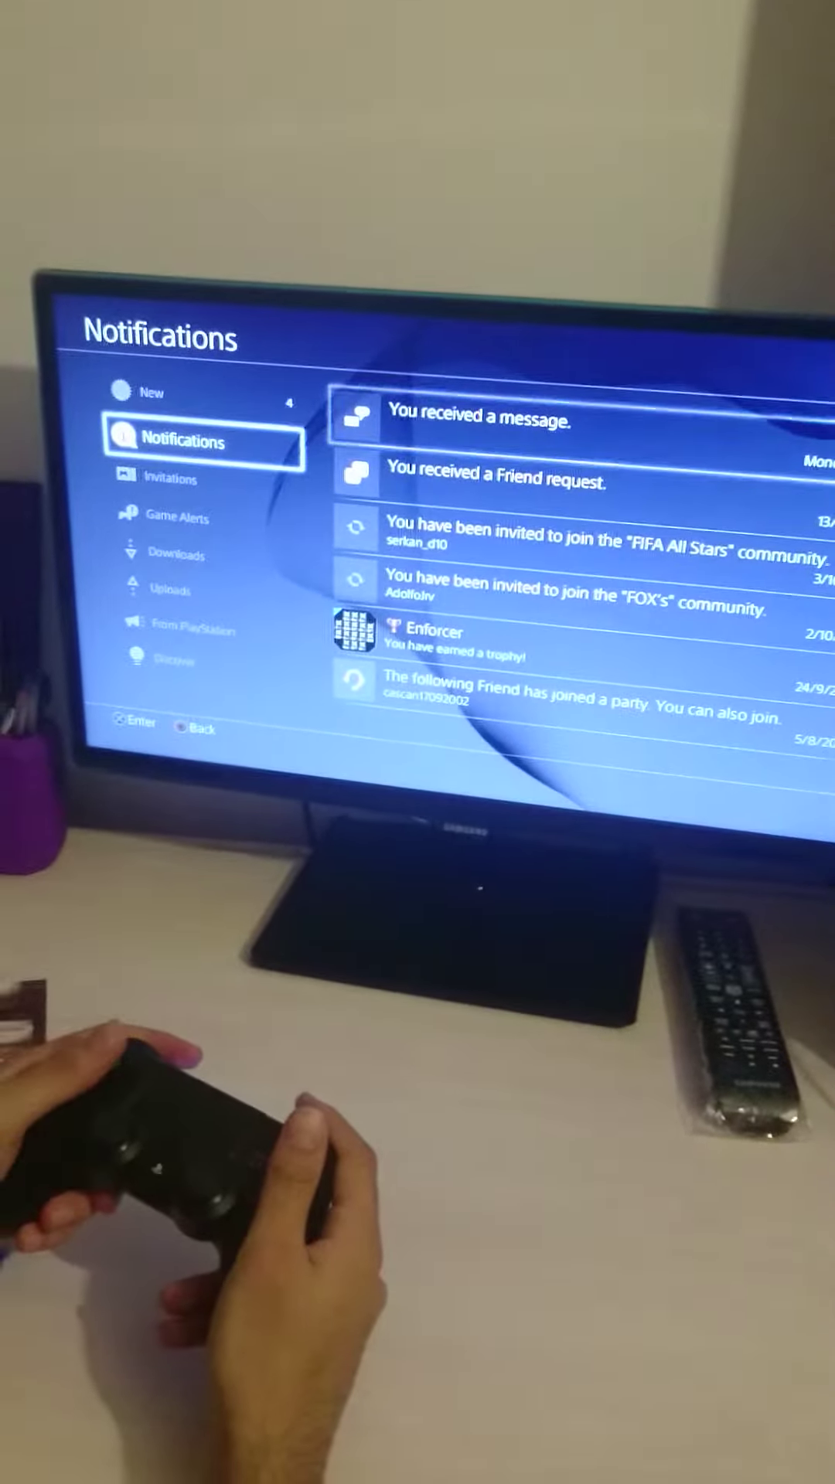
key(Down)
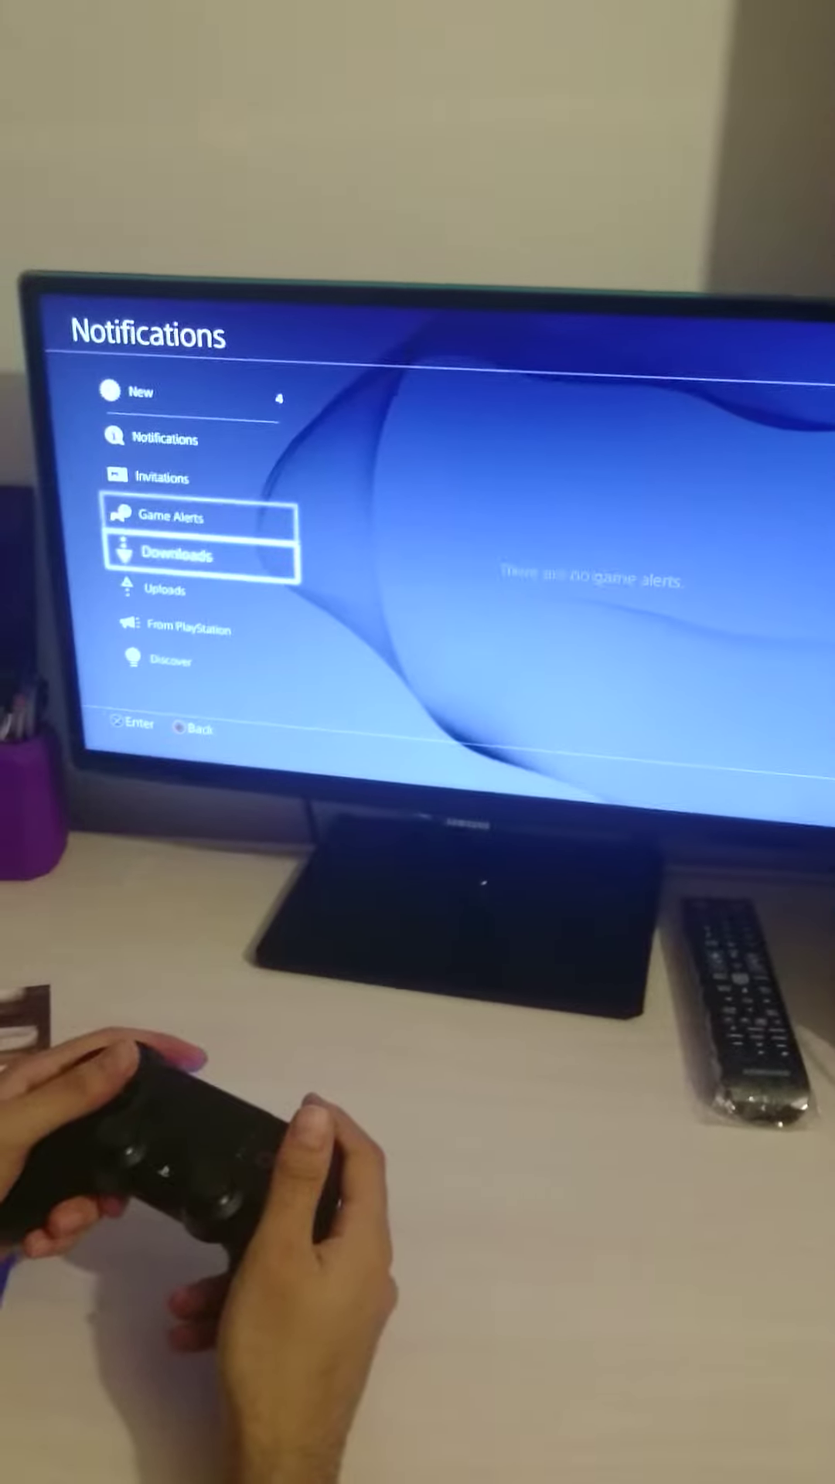
key(Down)
key(Down)
key(Down)
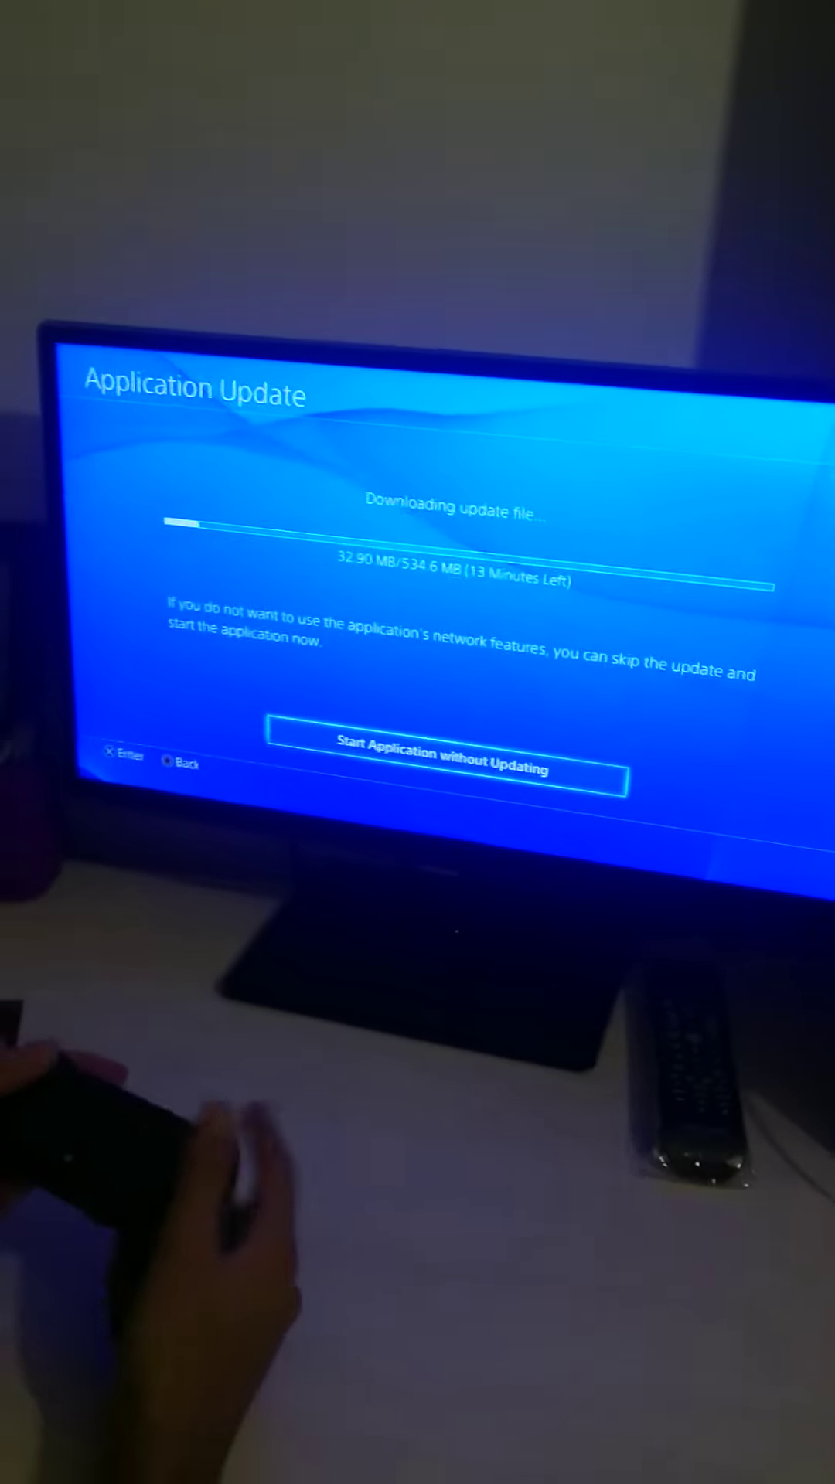
Step: Start Assassin's Creed Syndicate without updating and reach its title screen
key(Return)
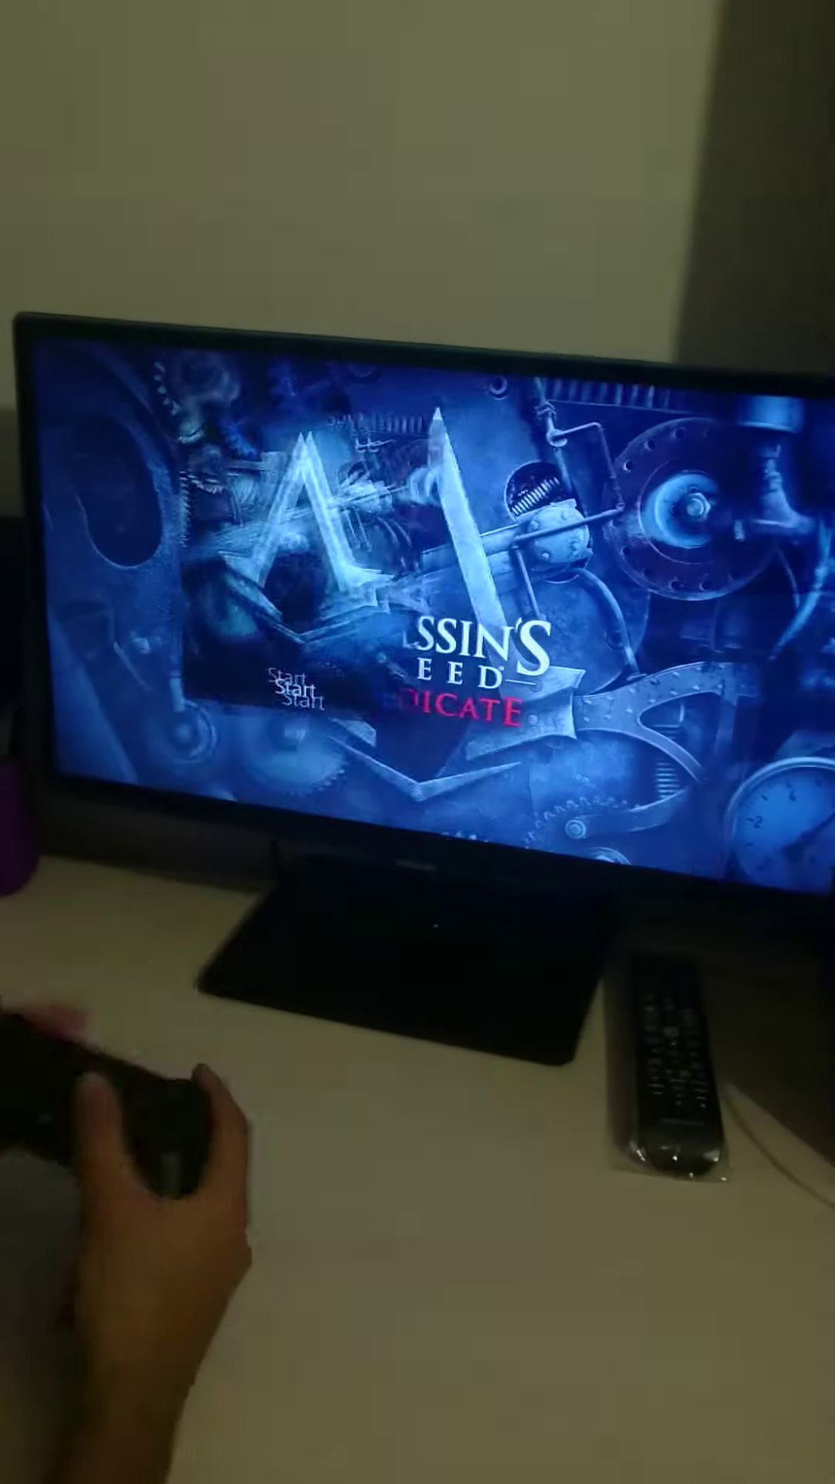